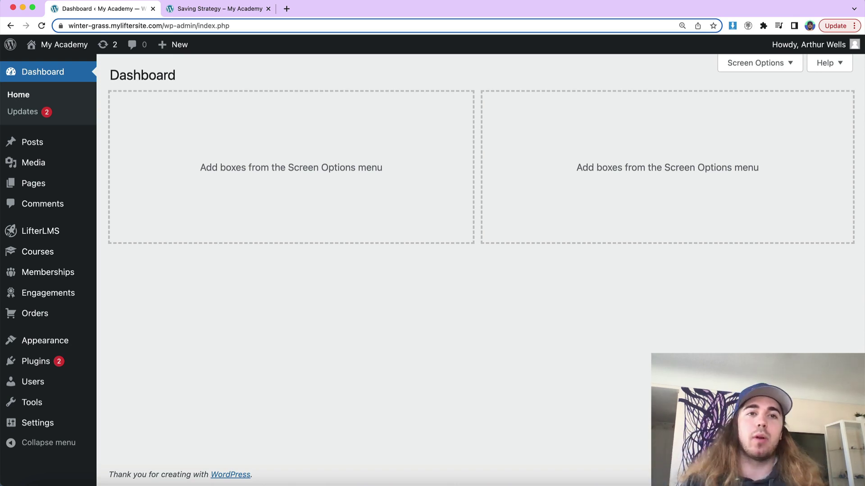
Open the Saving Strategy course's Course Welcome lesson, mark it complete, and return to the course page
left_click(216, 8)
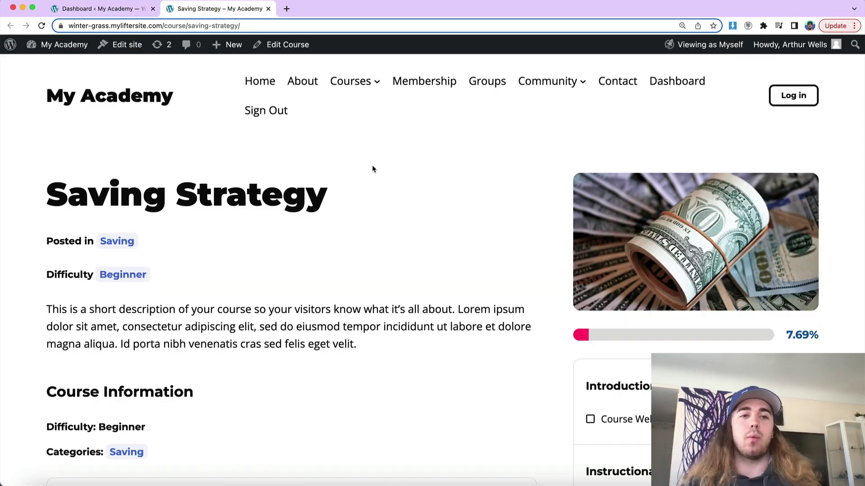
scroll(372, 169, "down", 8)
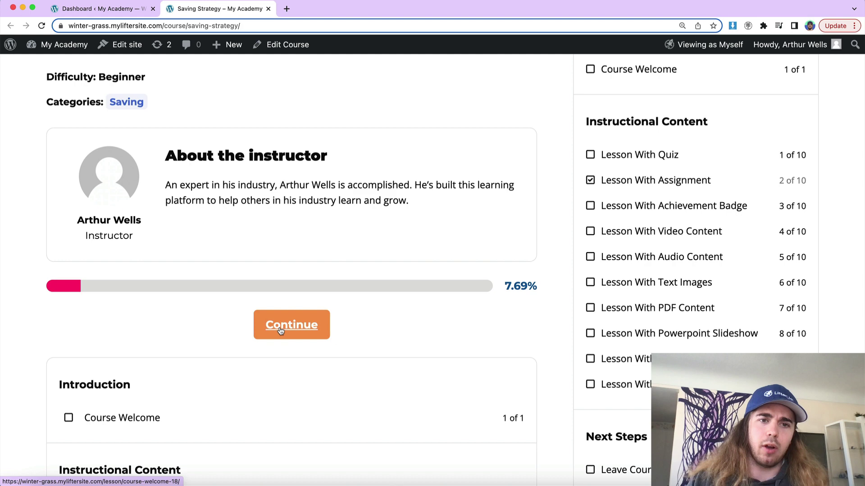
left_click(238, 414)
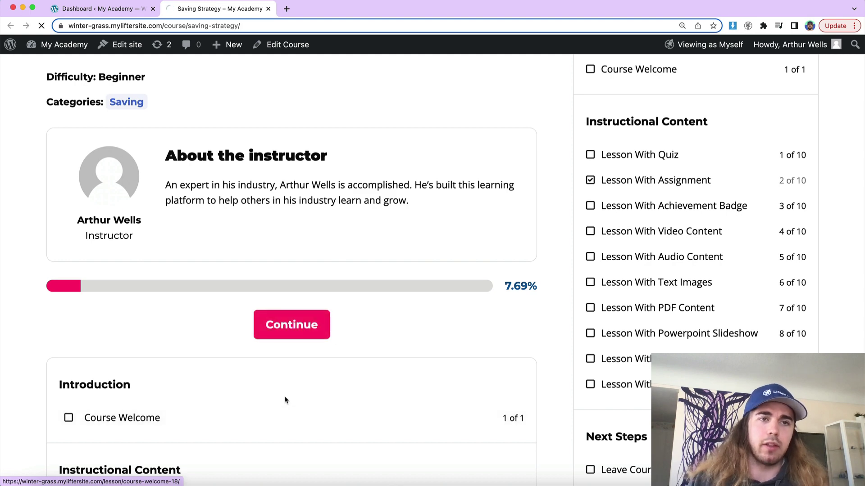
scroll(365, 335, "down", 10)
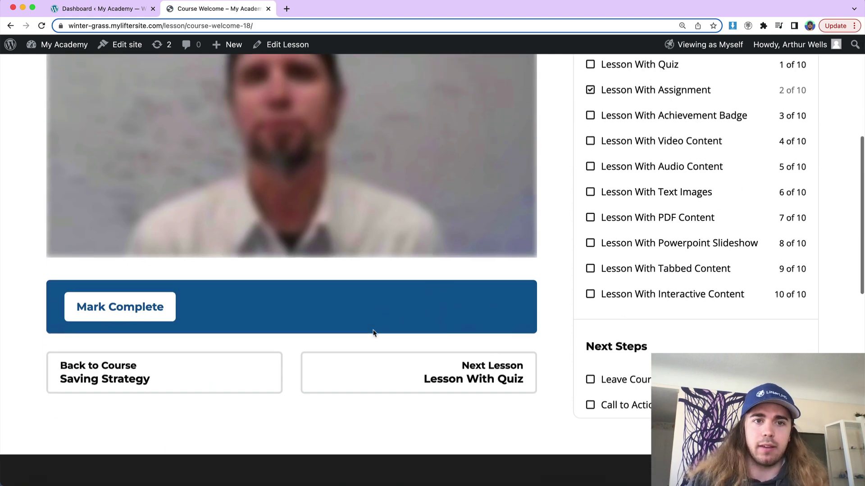
left_click(137, 230)
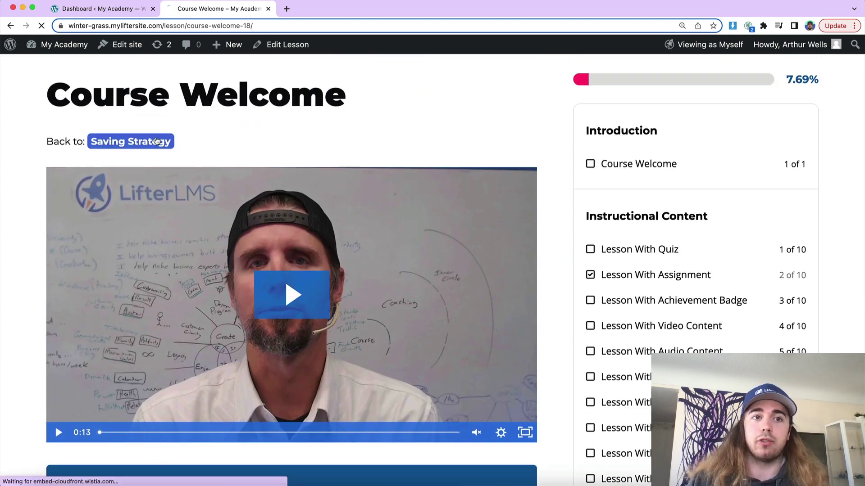
left_click(156, 141)
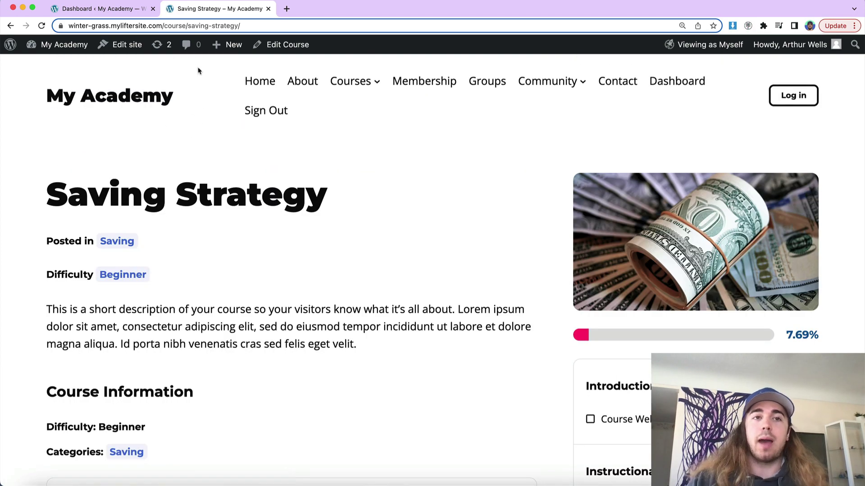
Go from the Dashboard through Appearance > Editor into the Site Editor showing the My Academy Home template
left_click(134, 13)
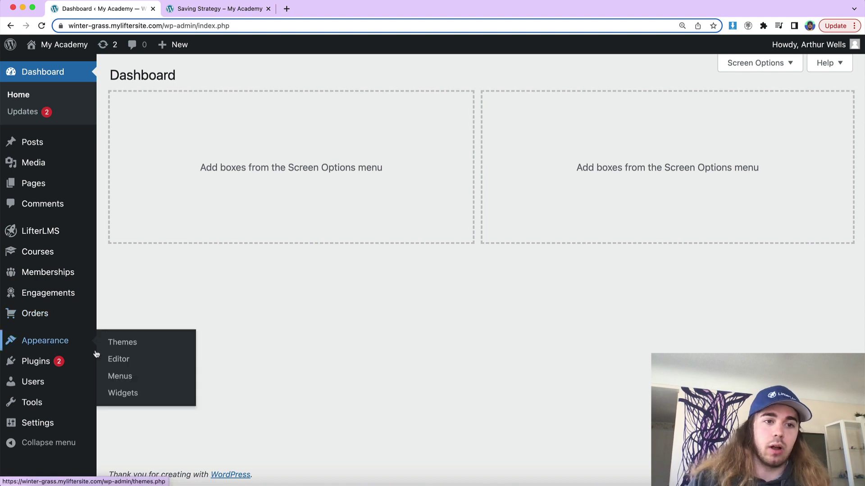
left_click(109, 359)
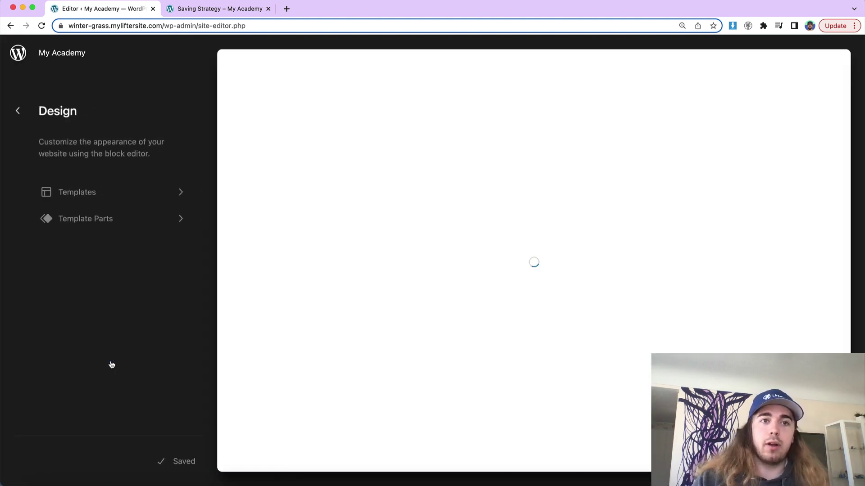
left_click(18, 111)
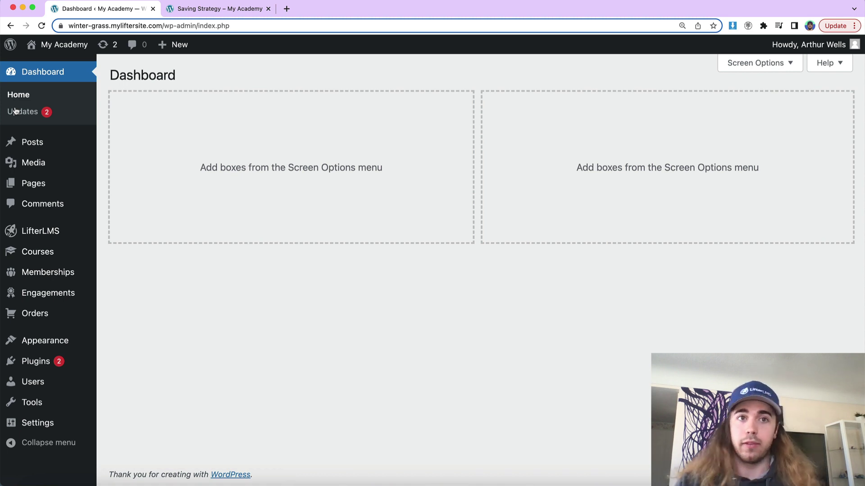
mouse_move(52, 341)
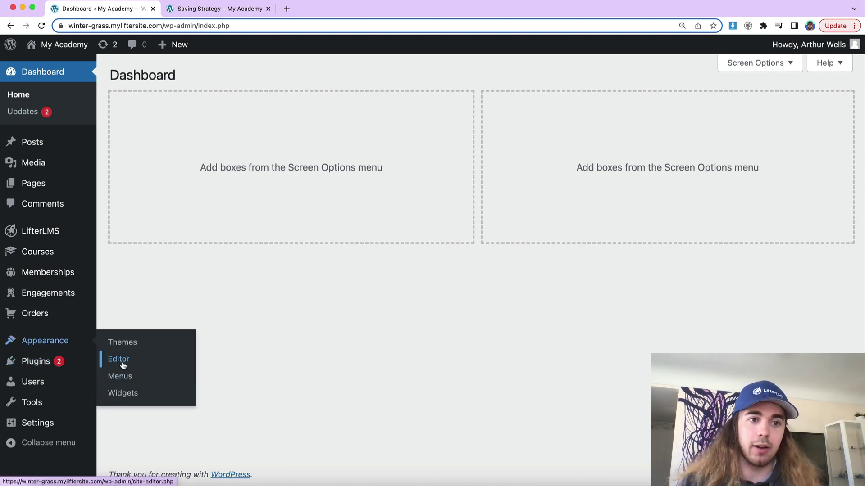
left_click(119, 360)
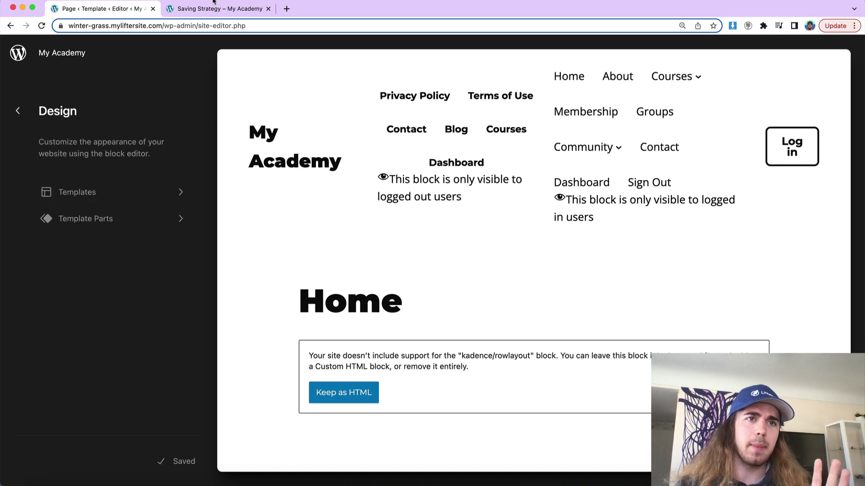
Glance at the Saving Strategy course page, then pick single-course from the Site Editor's Templates list
left_click(198, 10)
scroll(308, 261, "down", 7)
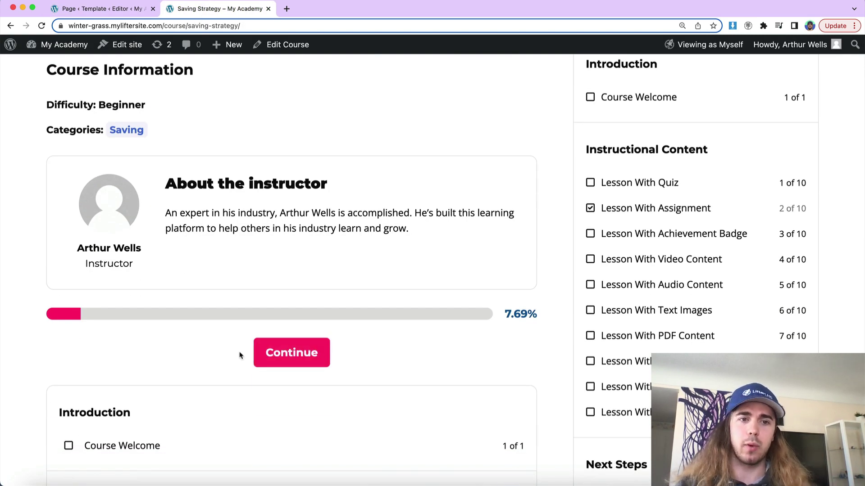
left_click(117, 9)
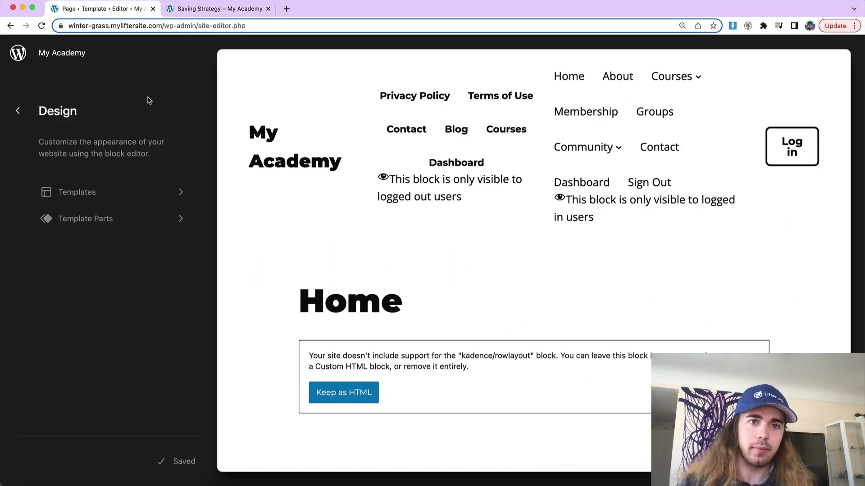
left_click(86, 193)
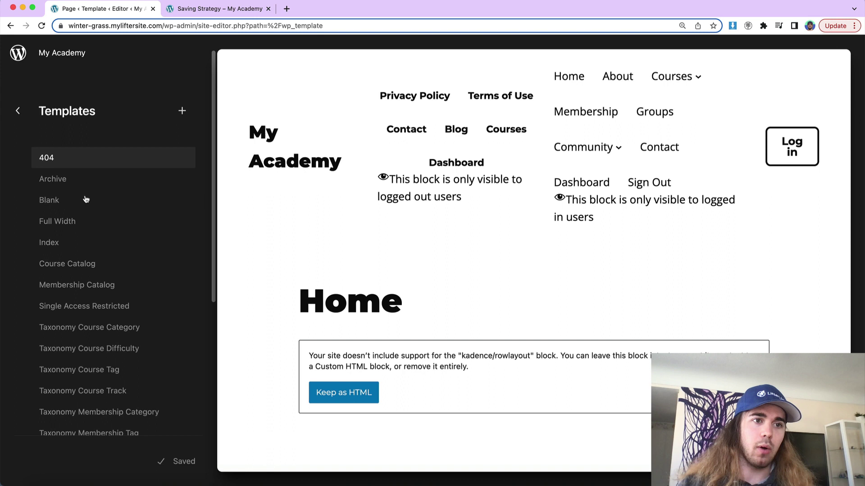
scroll(86, 200, "down", 5)
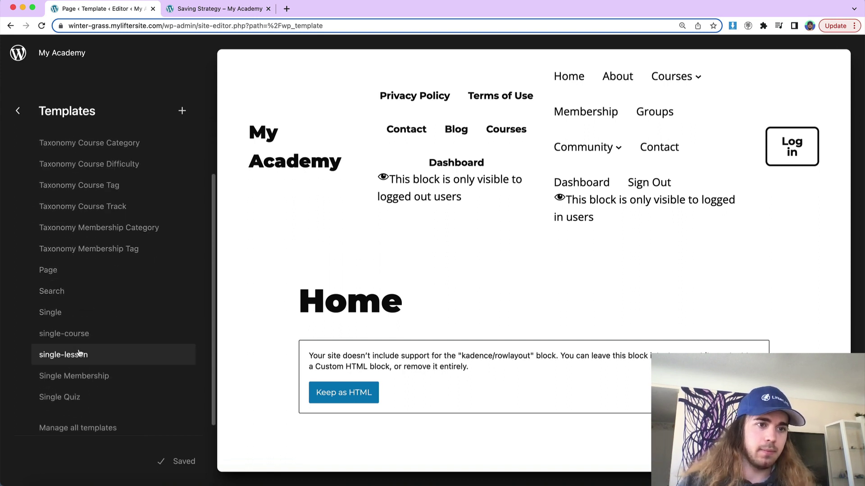
left_click(72, 336)
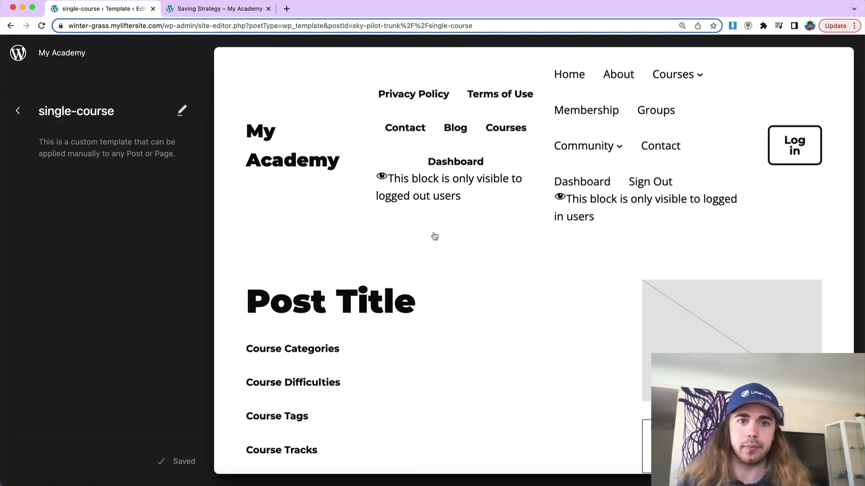
Enter edit mode on the single-course template and scroll through its Post Title, taxonomy and course blocks
left_click(182, 110)
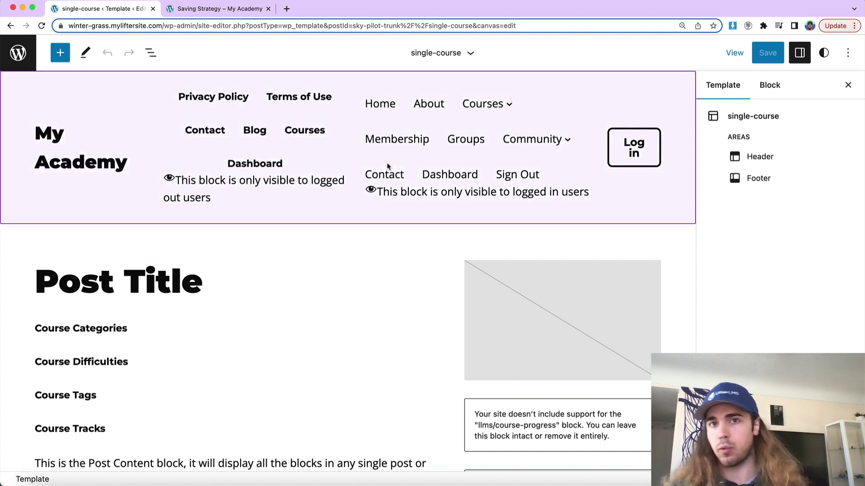
scroll(382, 290, "down", 5)
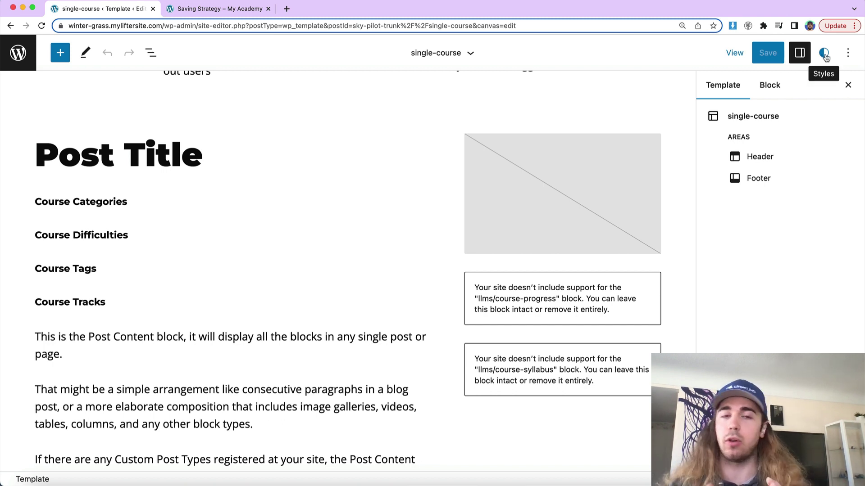
In Styles > Colors > Palette, recolour Secondary from pink FF216D to cyan 21E8FF and save
left_click(824, 54)
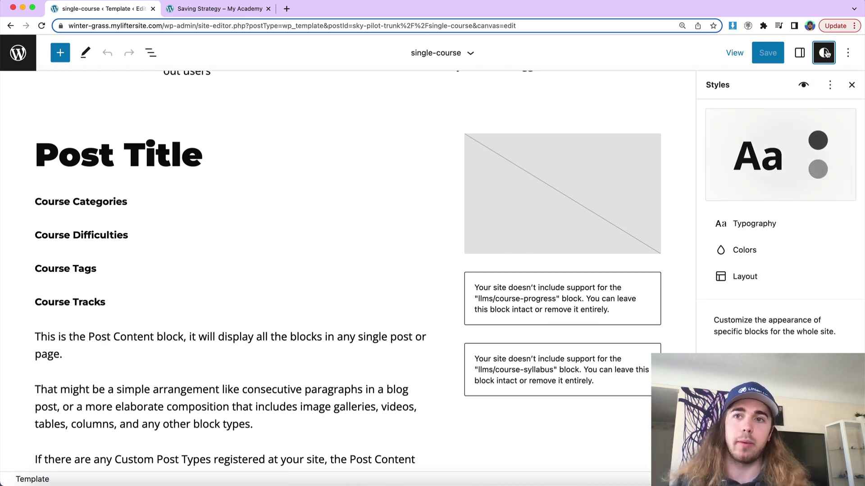
left_click(742, 250)
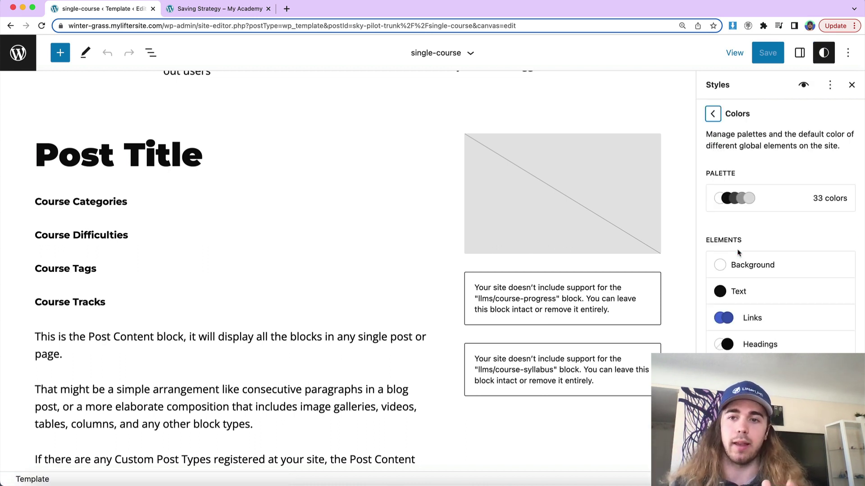
left_click(761, 201)
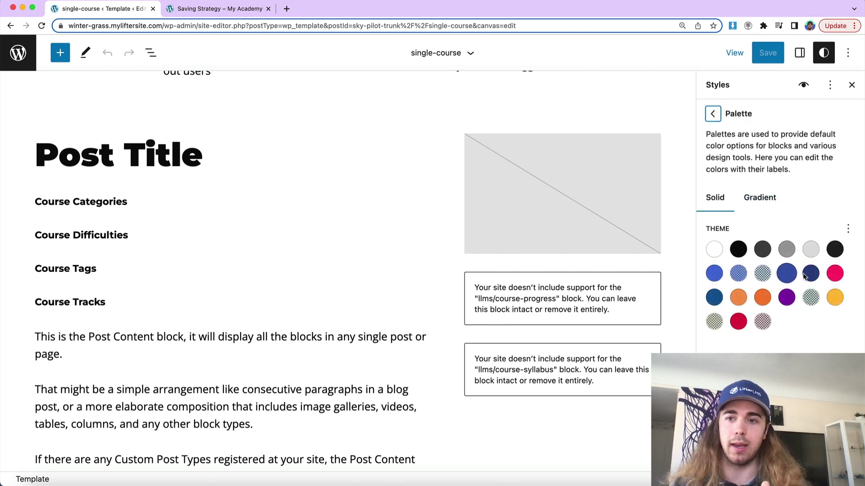
left_click(834, 272)
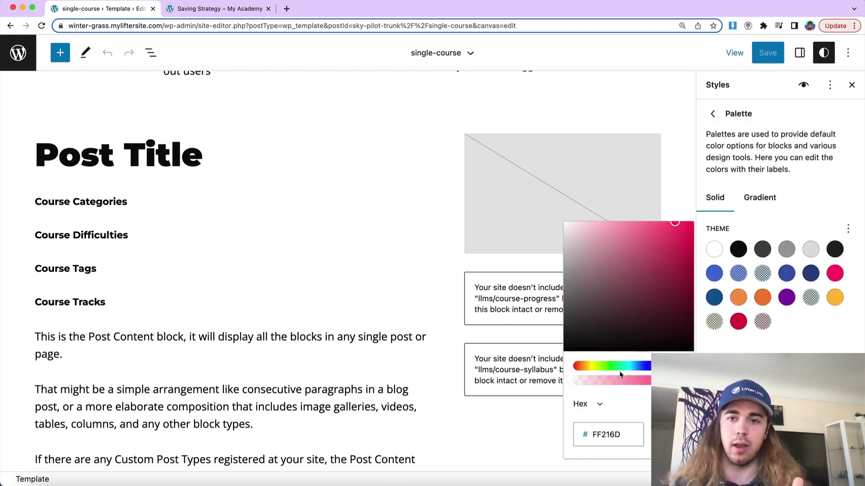
left_click_drag(620, 374, 631, 369)
left_click(759, 54)
left_click(739, 52)
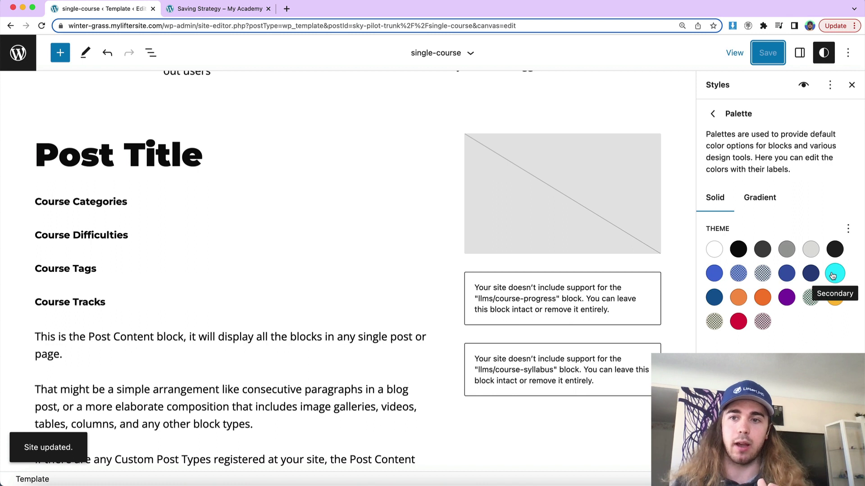
left_click(713, 116)
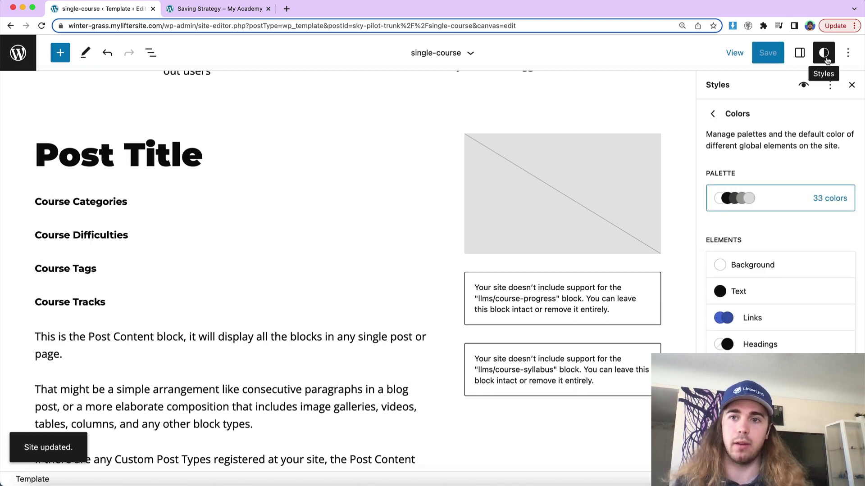
left_click(745, 203)
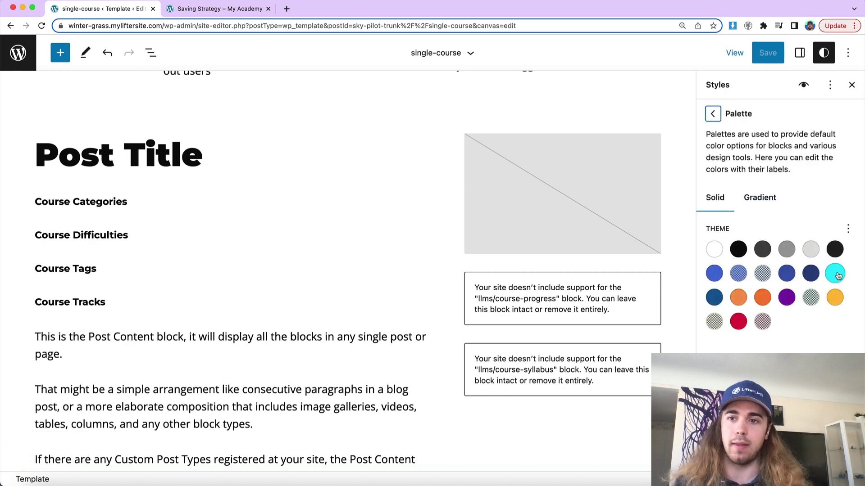
Reload the Saving Strategy course page to check the progress bar and Continue button in cyan
left_click(220, 13)
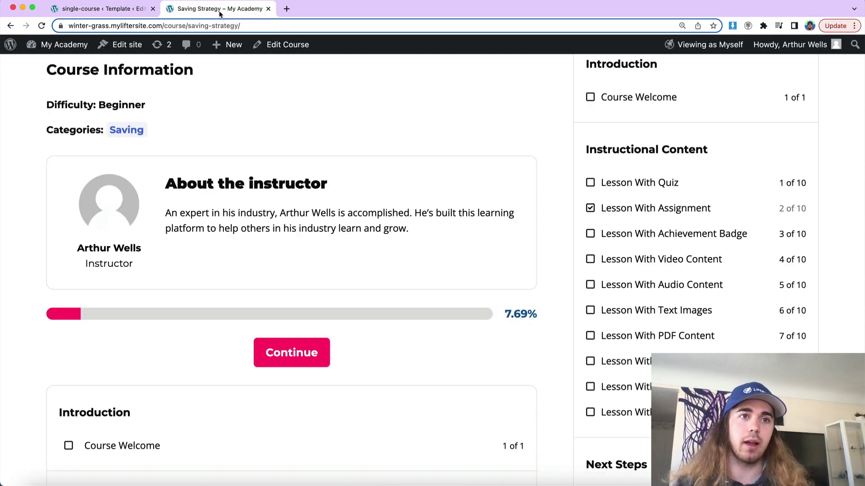
left_click(42, 26)
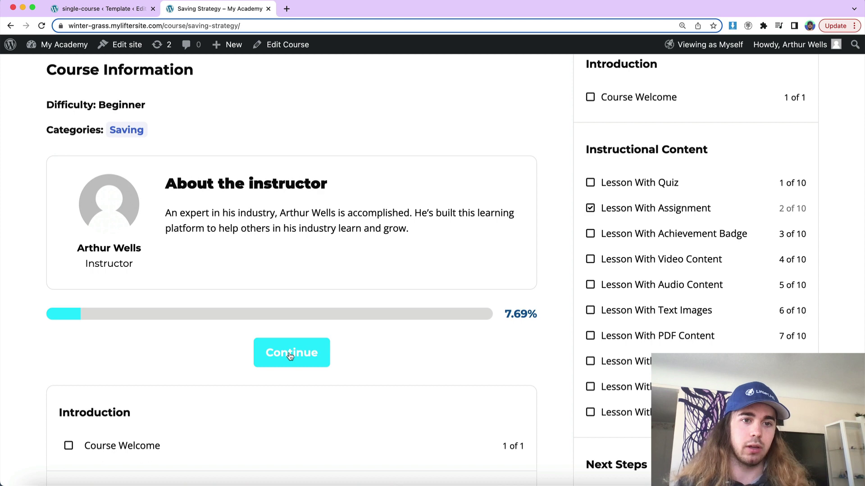
left_click(273, 353)
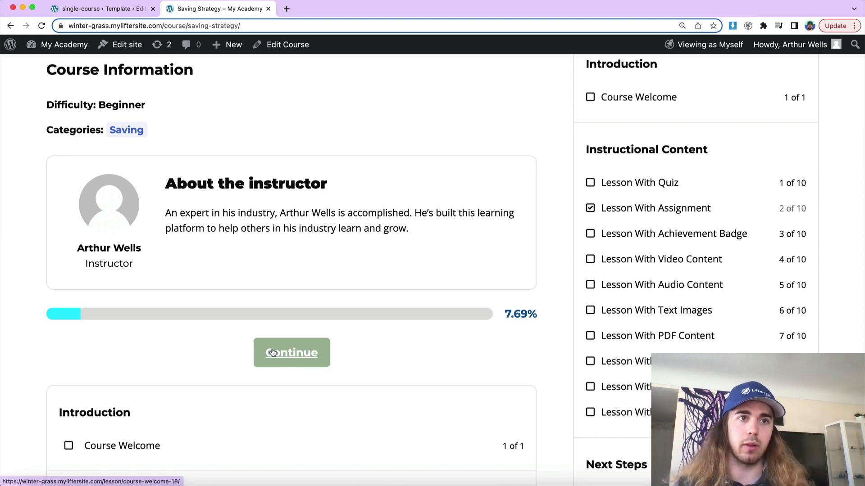
key("ctrl+shift+Tab")
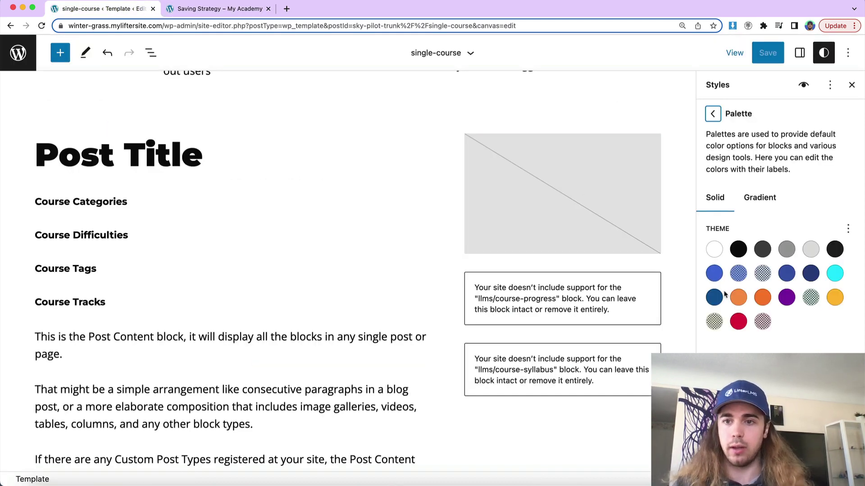
left_click(217, 8)
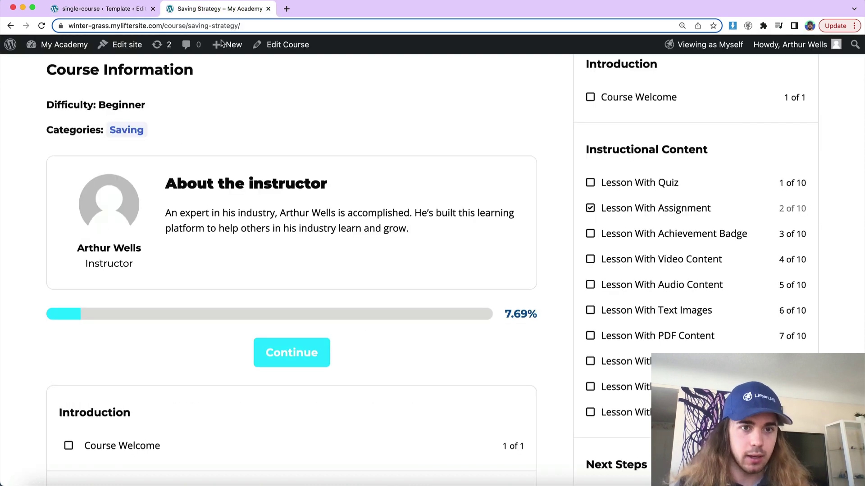
left_click(560, 120)
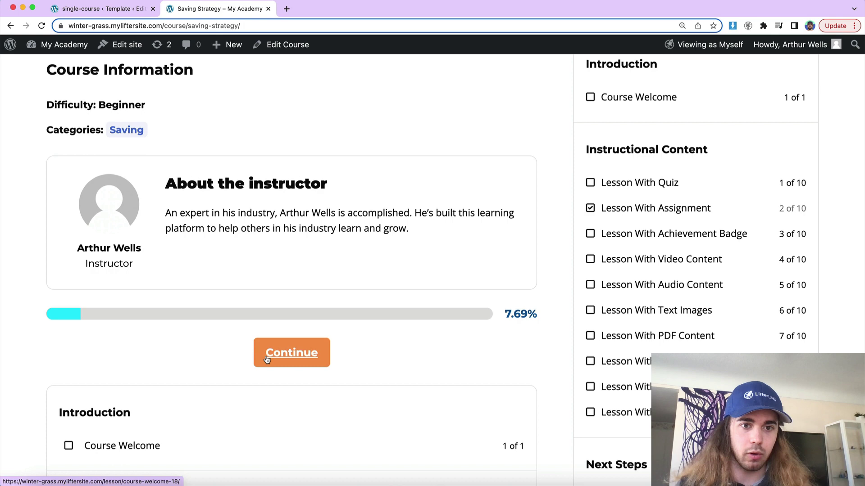
Shift the orange theme palette colour to yellow and save the site styles
left_click(103, 9)
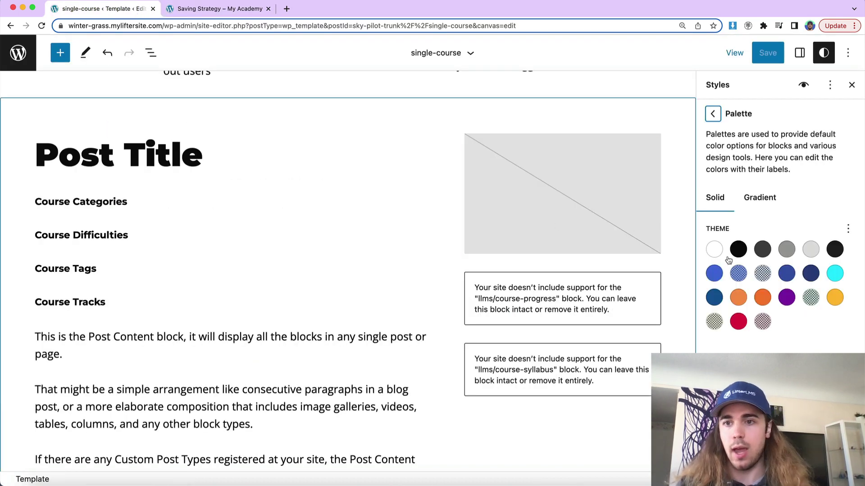
left_click(738, 297)
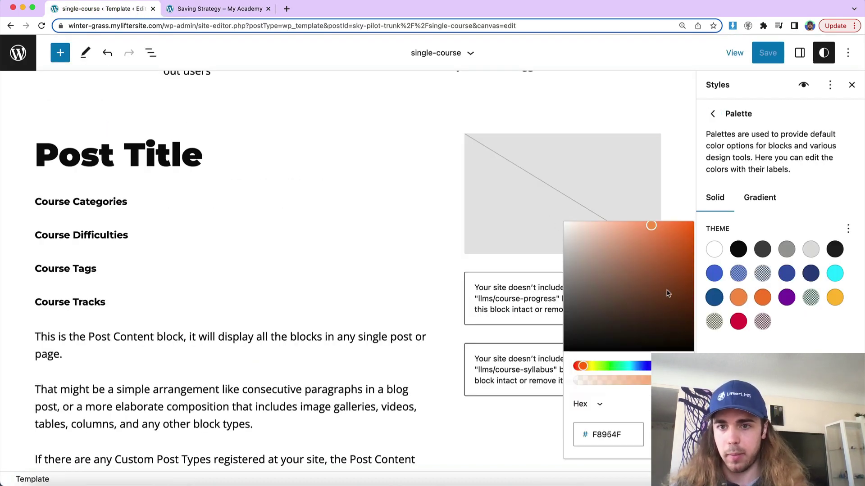
left_click_drag(588, 367, 594, 367)
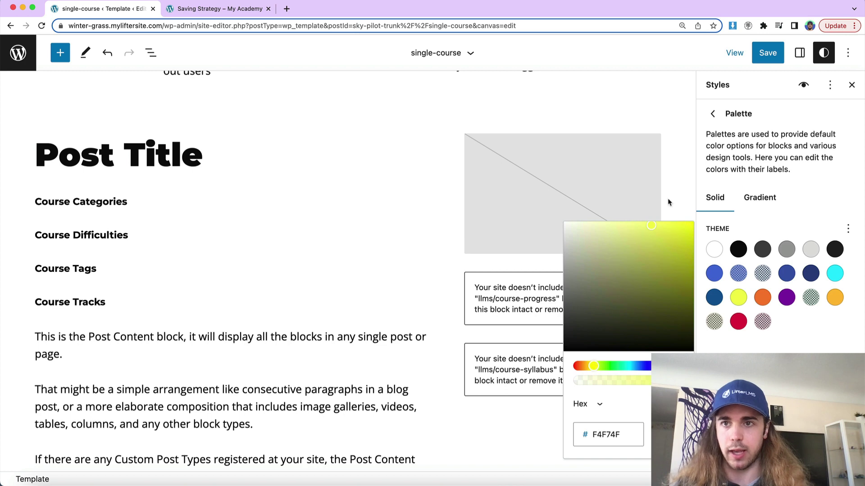
left_click(768, 53)
left_click(767, 53)
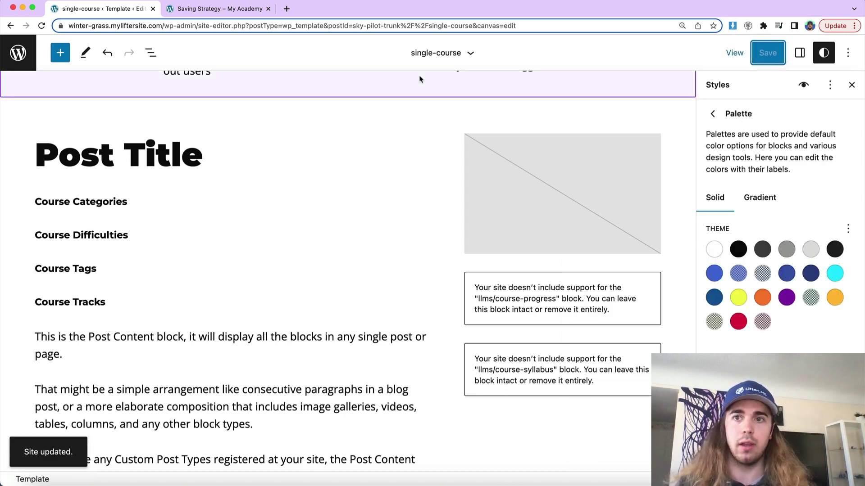
Reload the Saving Strategy course page and open the Course Welcome lesson from the syllabus
left_click(215, 8)
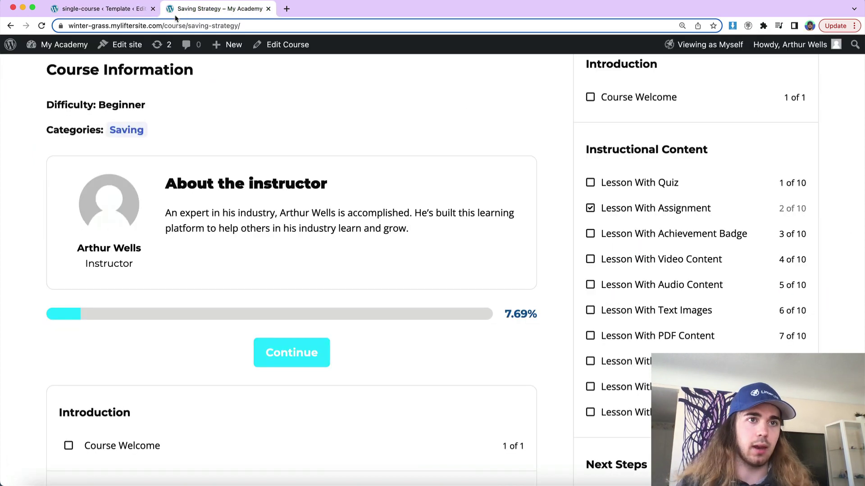
left_click(42, 26)
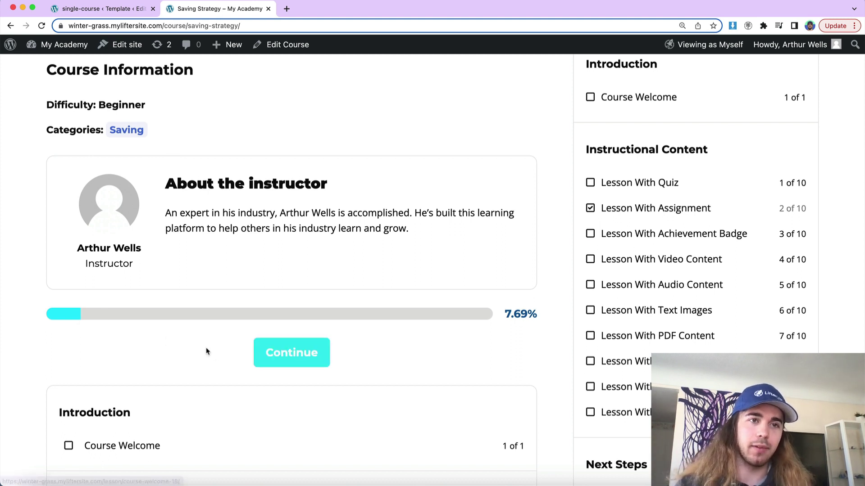
scroll(216, 142, "down", 3)
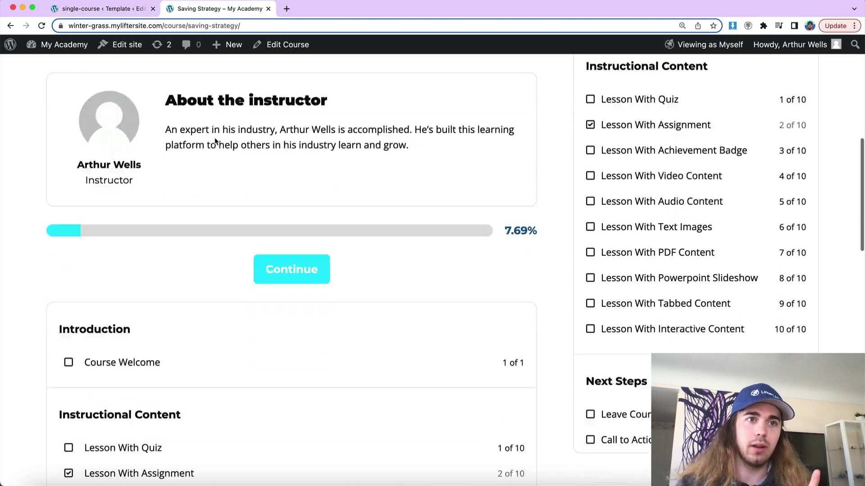
scroll(215, 141, "down", 6)
left_click(165, 204)
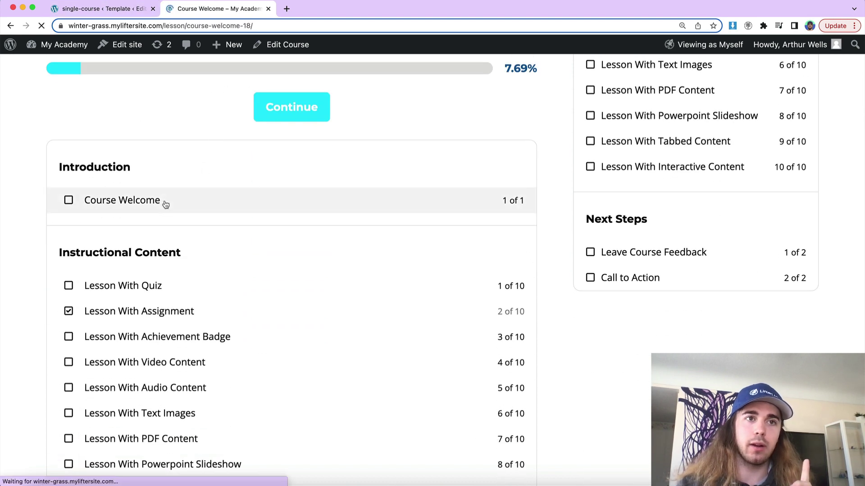
Change the white base theme colour to light green 8FDC7D and save the site styles
scroll(180, 208, "down", 10)
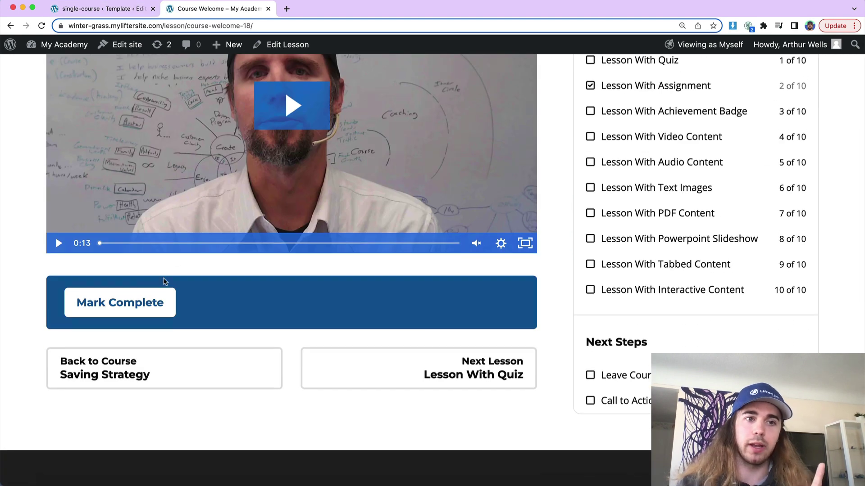
left_click(122, 10)
scroll(780, 261, "down", 1)
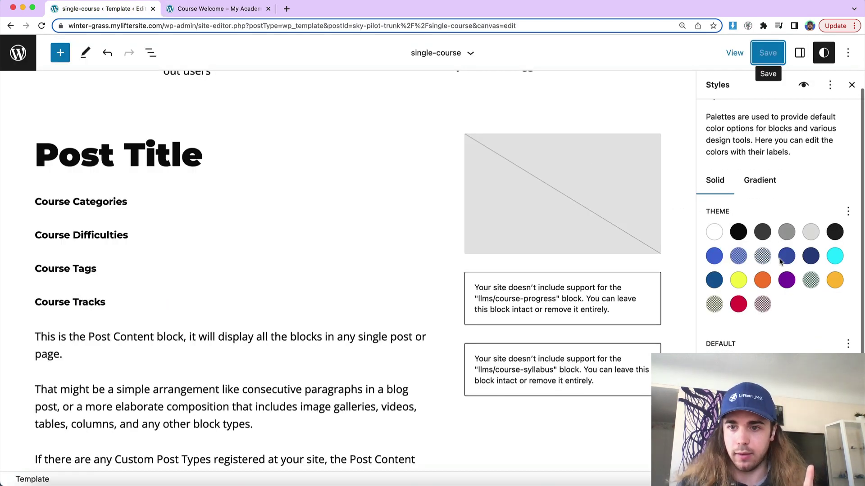
left_click(715, 232)
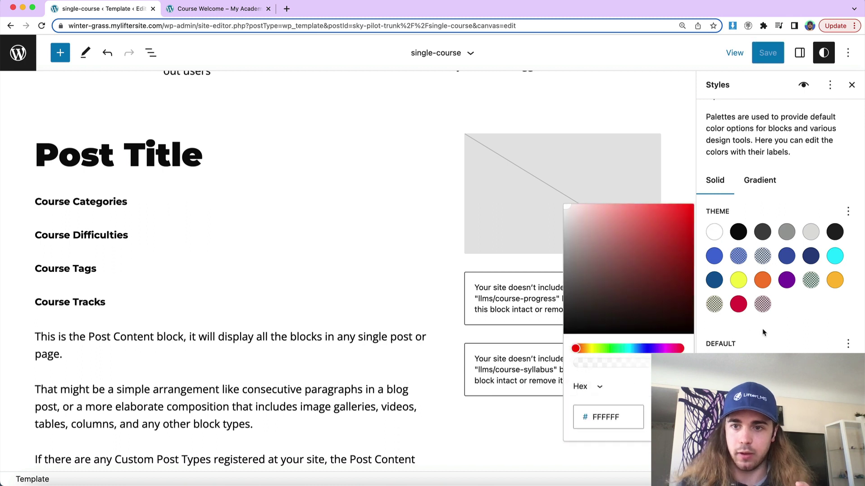
left_click(607, 348)
left_click(619, 222)
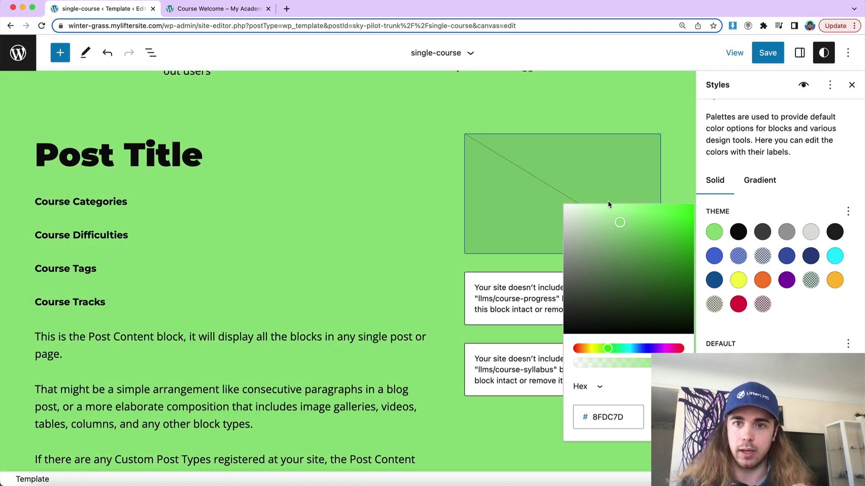
left_click(767, 53)
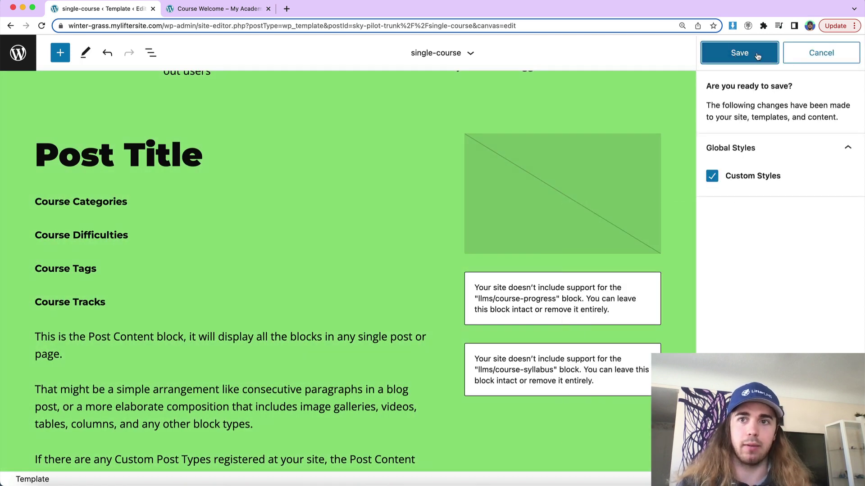
left_click(756, 53)
Reload the Course Welcome lesson to confirm its green background, then return to the palette
left_click(227, 11)
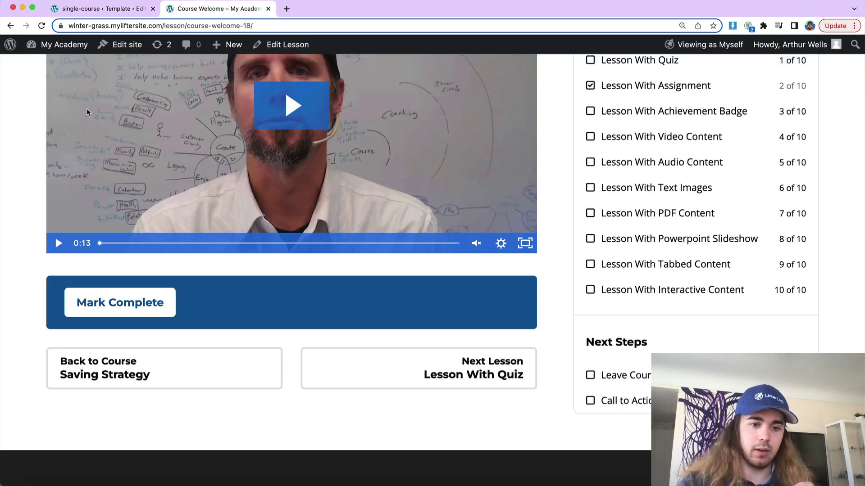
key("super+r")
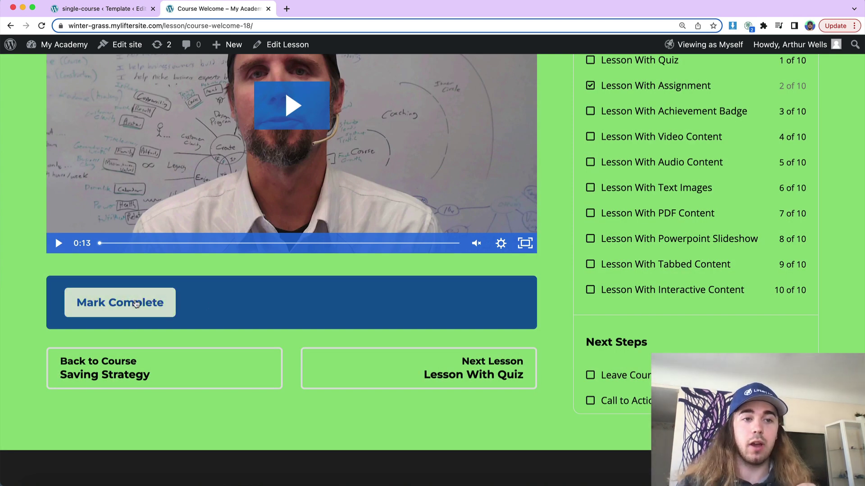
left_click(117, 12)
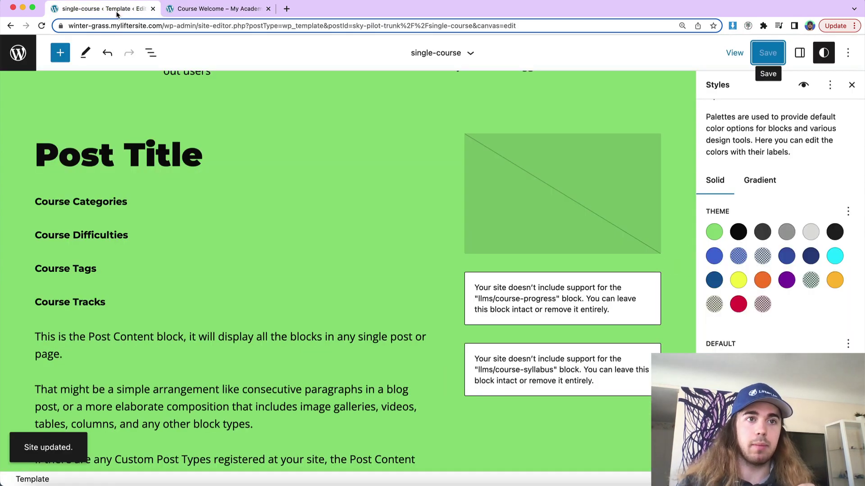
Set the green base colour back to white by entering ffffff as its hex value and save
left_click(714, 232)
left_click_drag(626, 220, 550, 195)
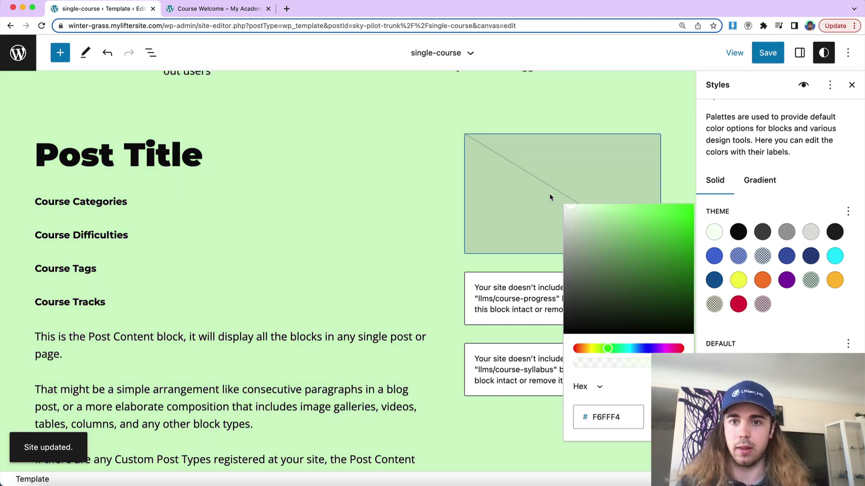
left_click(590, 222)
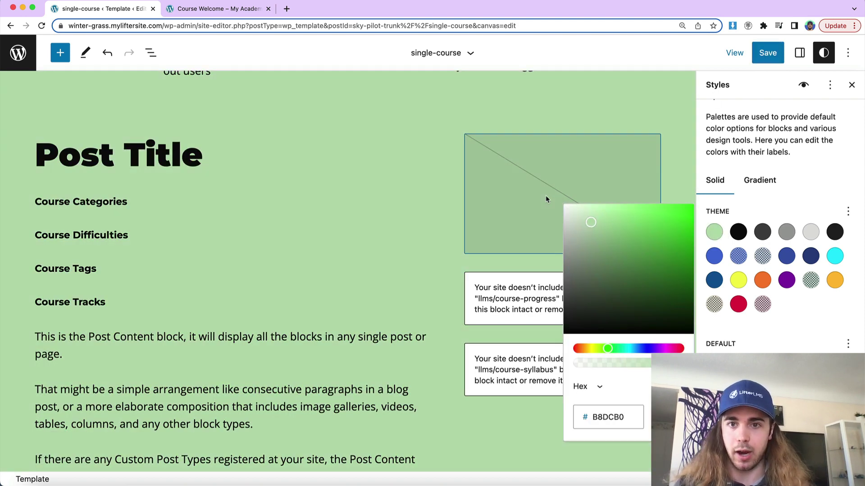
left_click(566, 212)
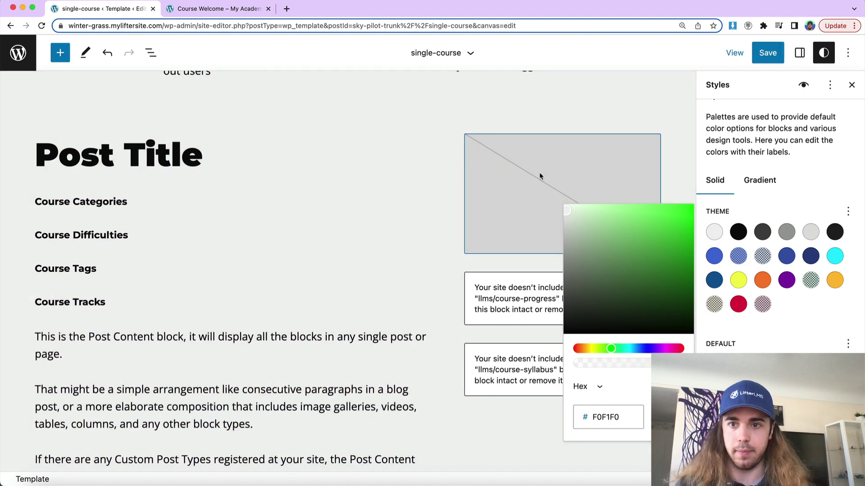
double_click(613, 418)
type("fffff")
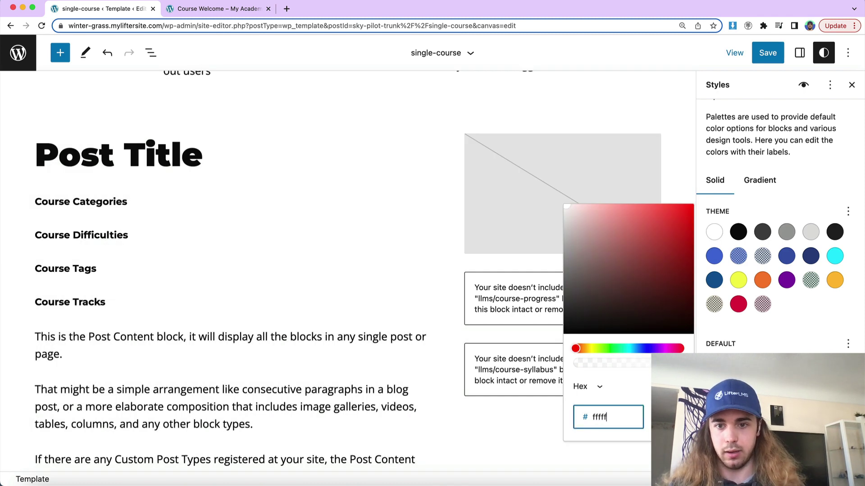
type("f")
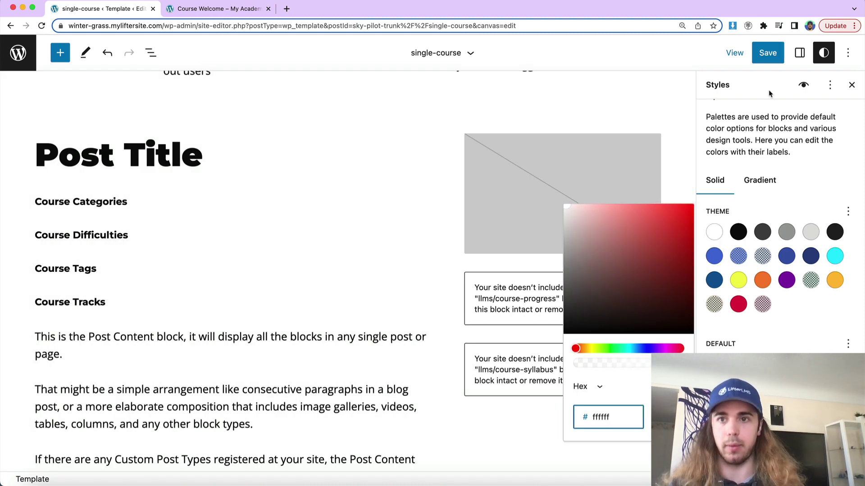
left_click(764, 59)
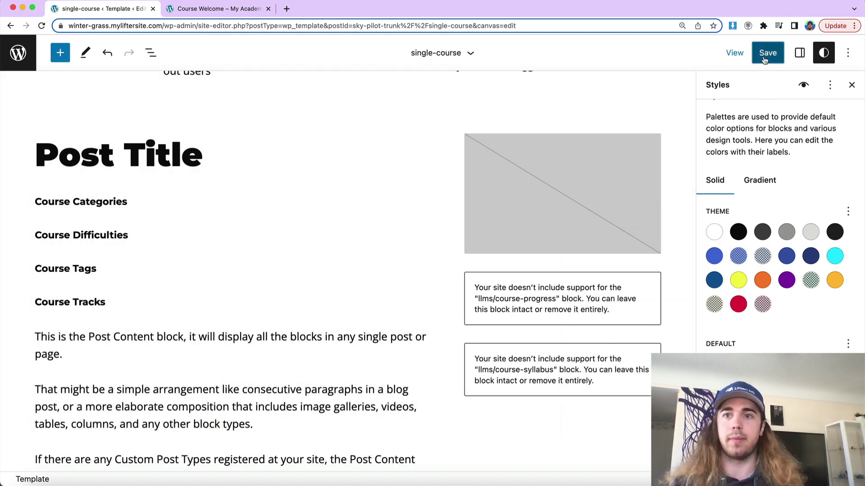
Reload the Course Welcome lesson page to verify the background is white again
left_click(187, 9)
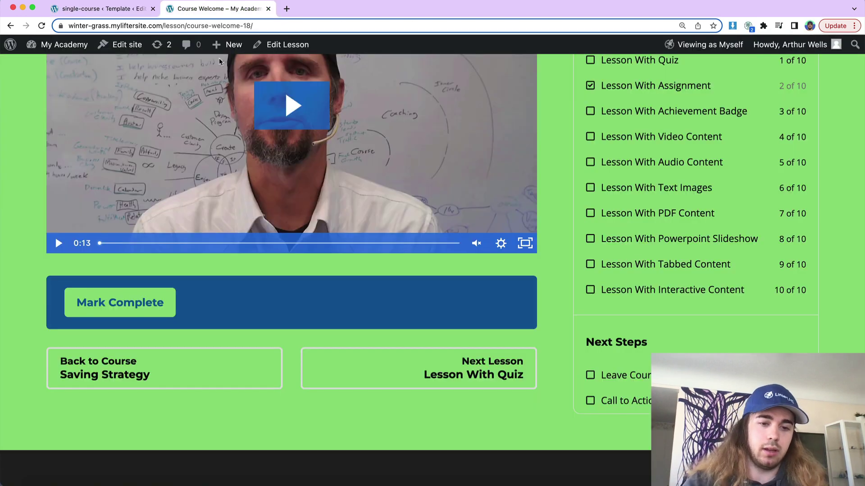
key("super+r")
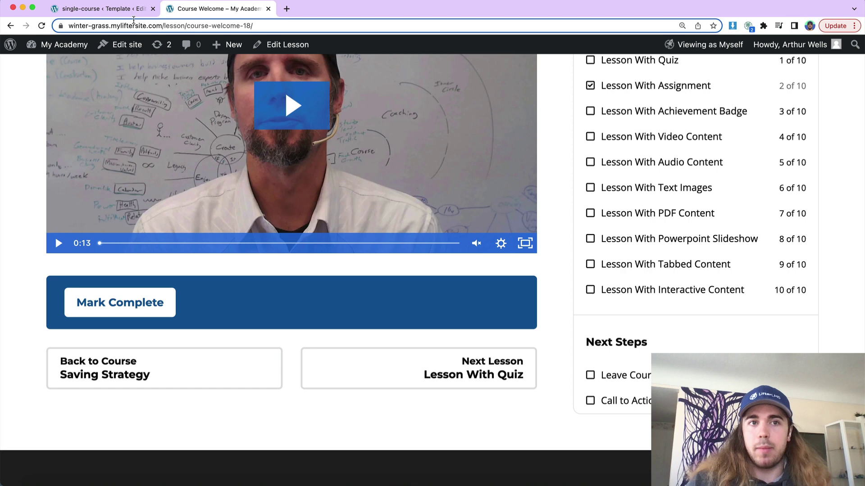
left_click(113, 9)
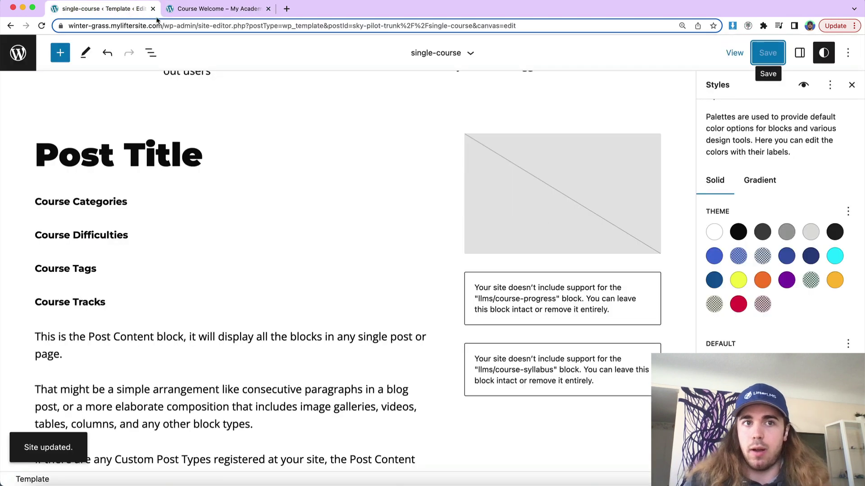
left_click(217, 13)
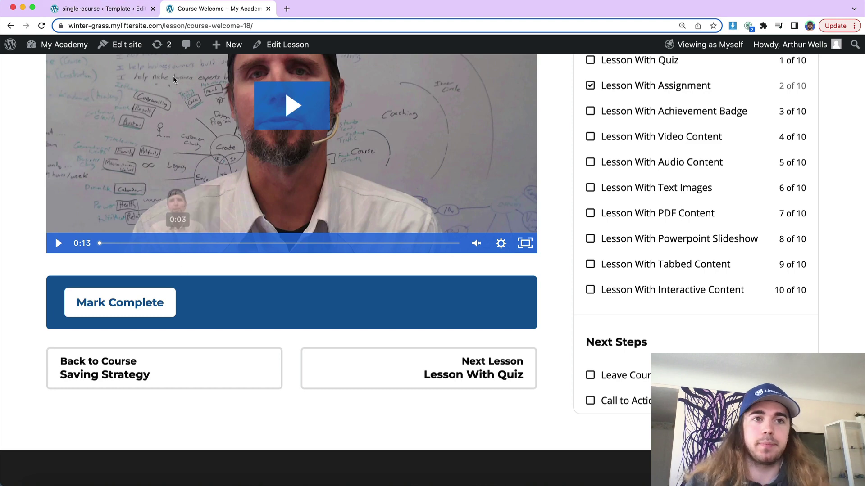
Edit the Course Welcome lesson, select its Mark Complete block, and focus the Additional CSS Class(es) field
left_click(280, 47)
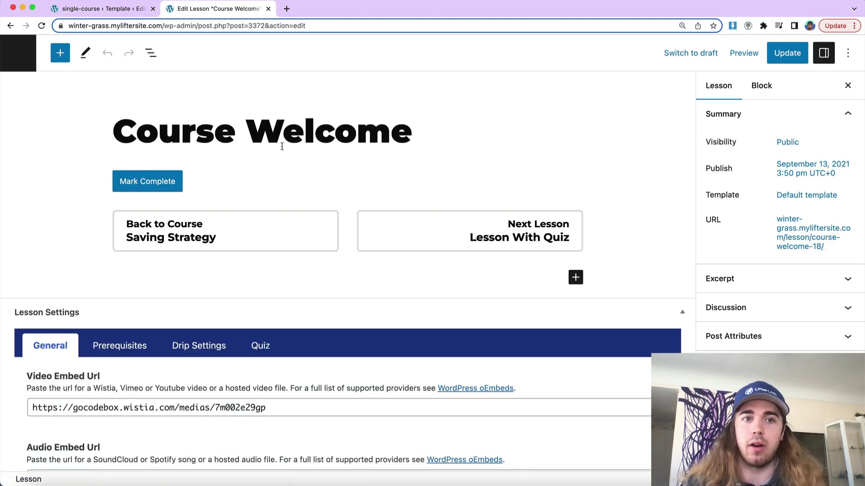
left_click(271, 175)
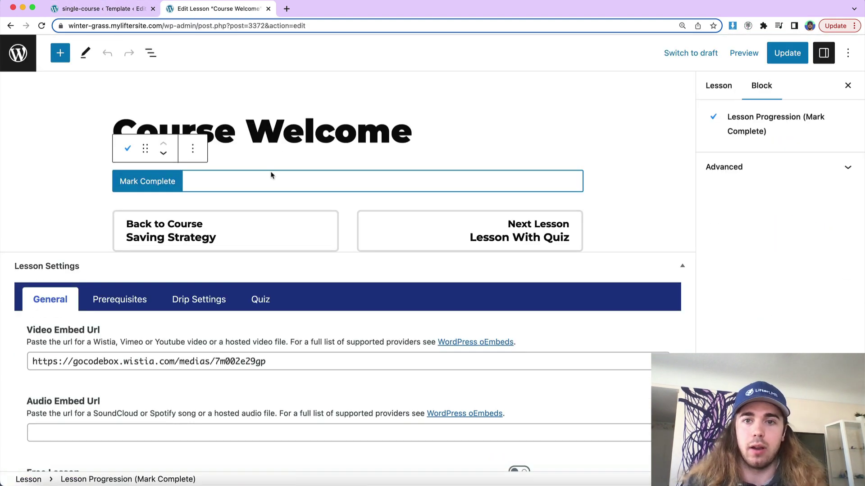
left_click(743, 169)
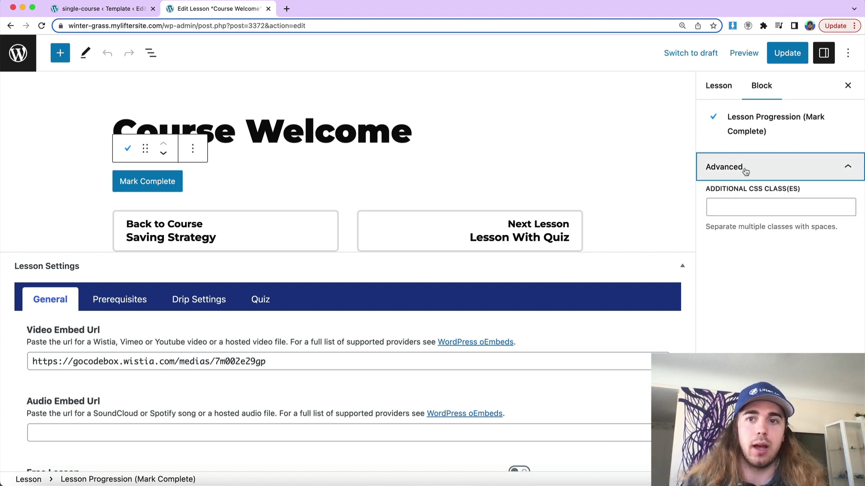
left_click(710, 205)
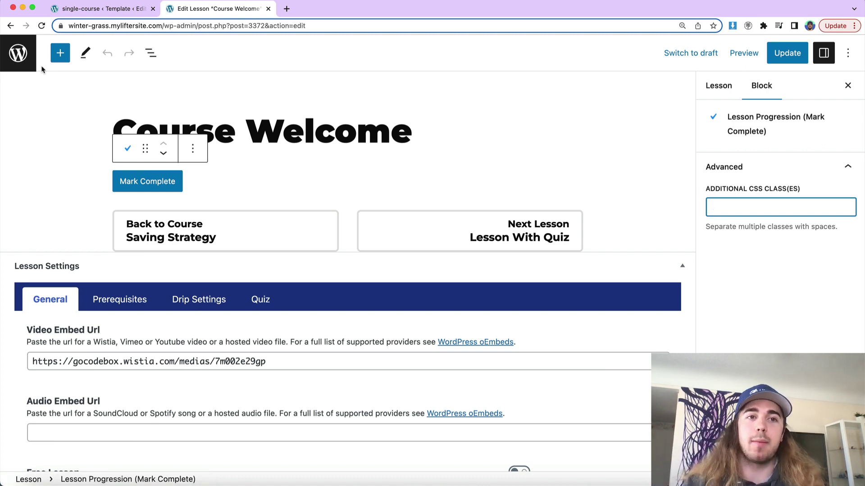
Return to the single-course template's Styles colour palette in the Site Editor browser tab
left_click(139, 15)
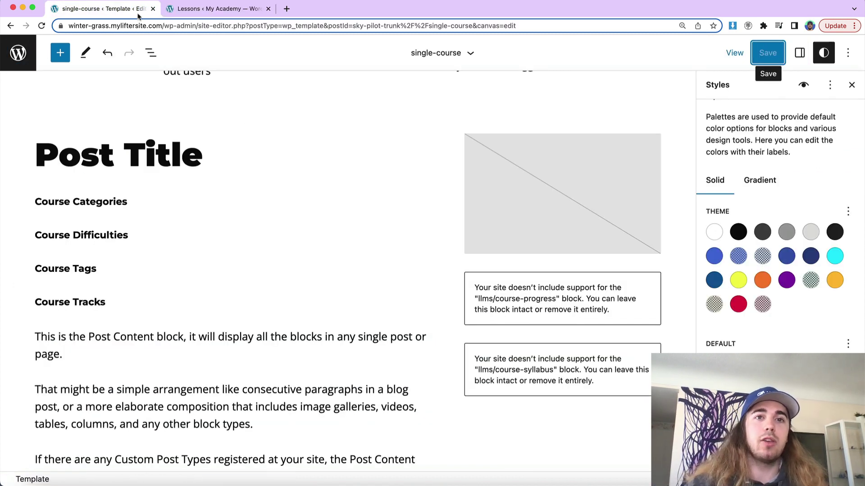